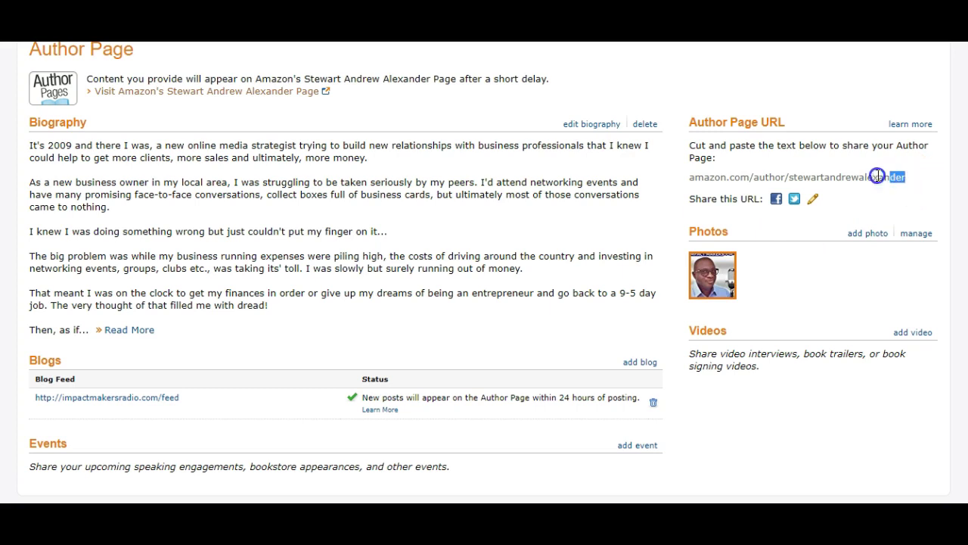
- Open the author's public Amazon page from the selected Author Page URL
drag(877, 176, 755, 175)
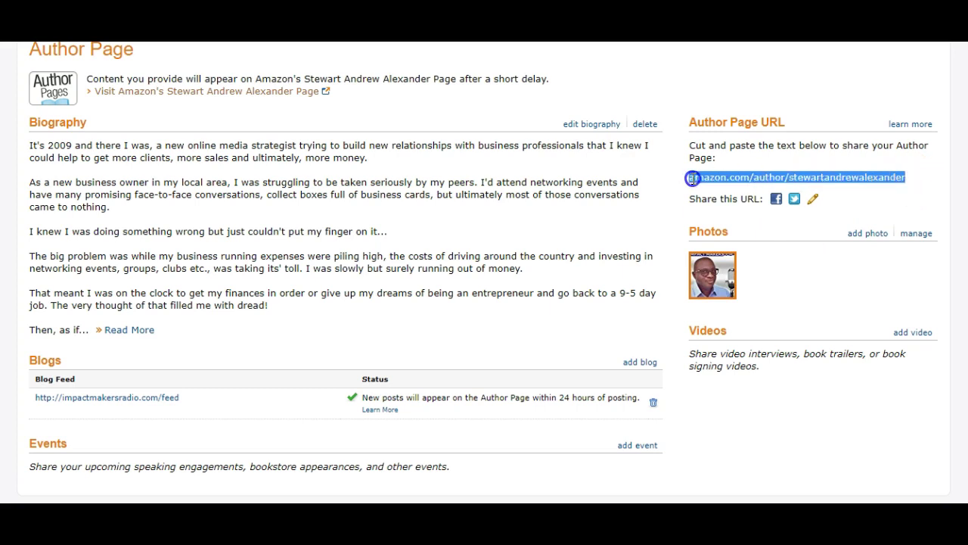
right_click(744, 176)
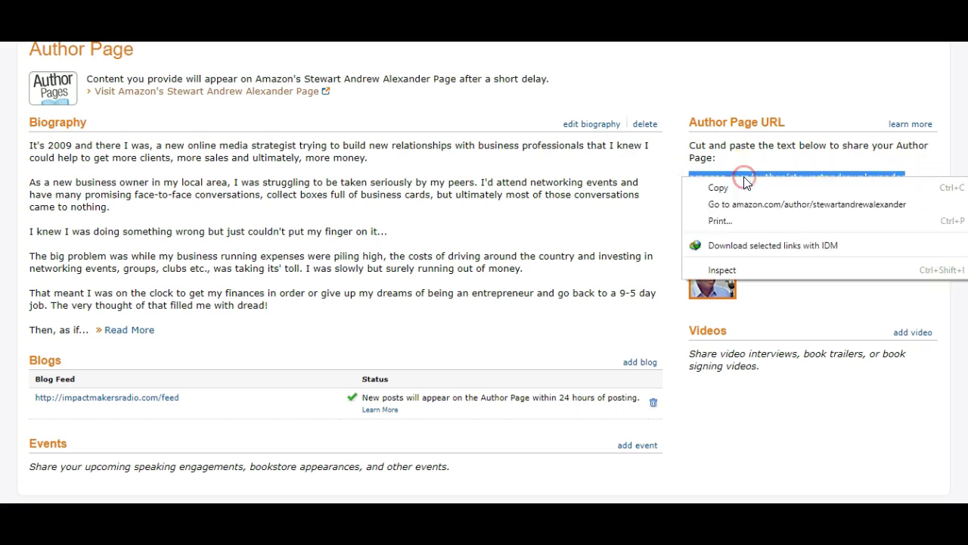
click(750, 204)
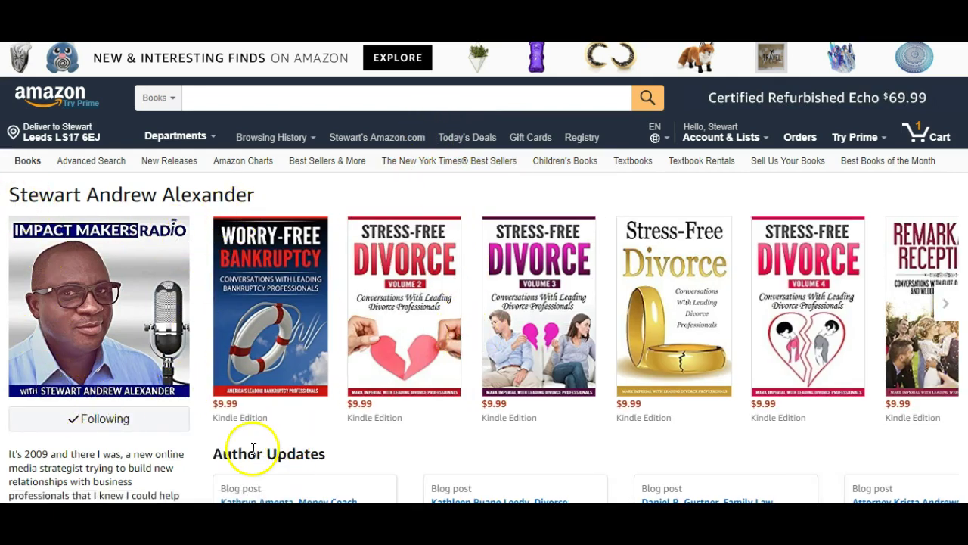
- Scroll through the public author page to review its photo, books and updates
scroll(100, 351, down, 4)
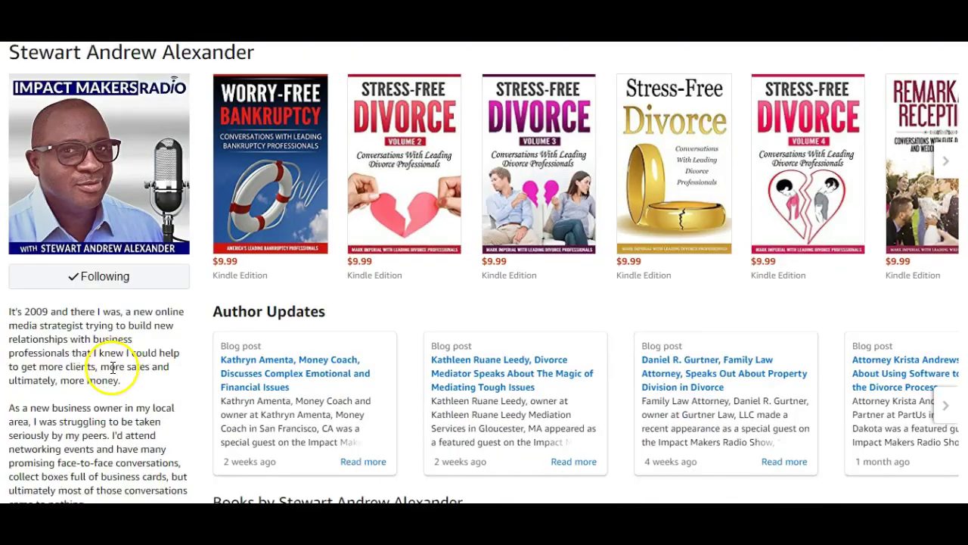
scroll(108, 426, down, 1)
scroll(119, 345, up, 5)
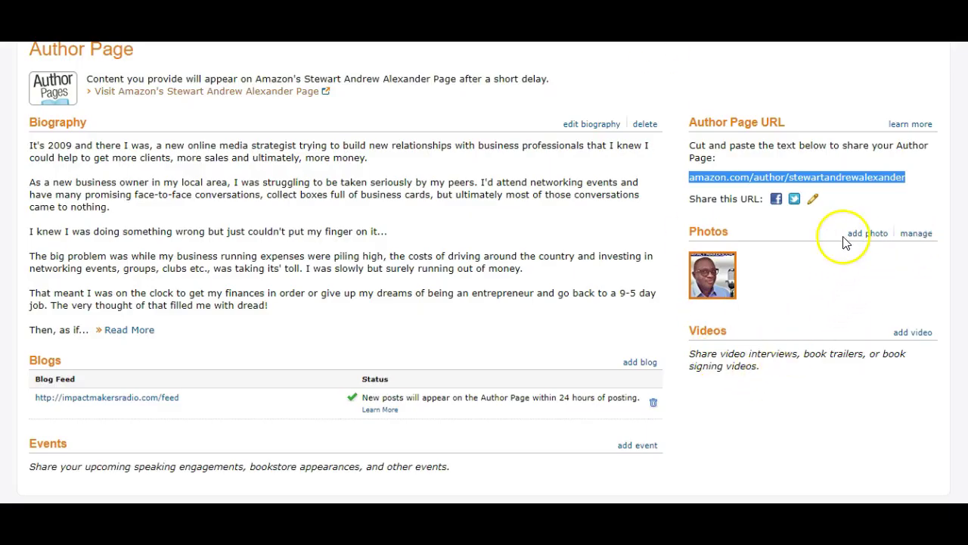
- Open the Add Photo dialog from the Author Page's Photos section
drag(691, 233, 730, 233)
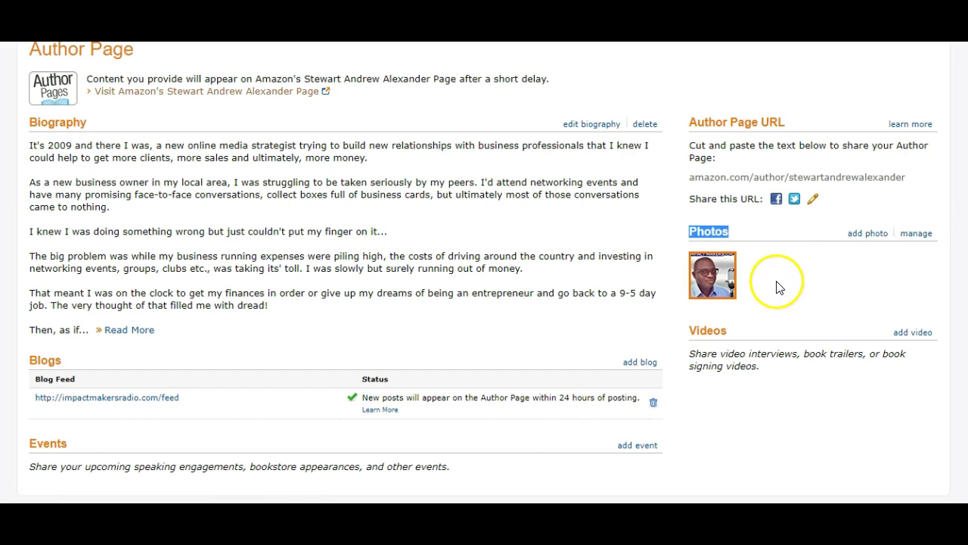
click(873, 234)
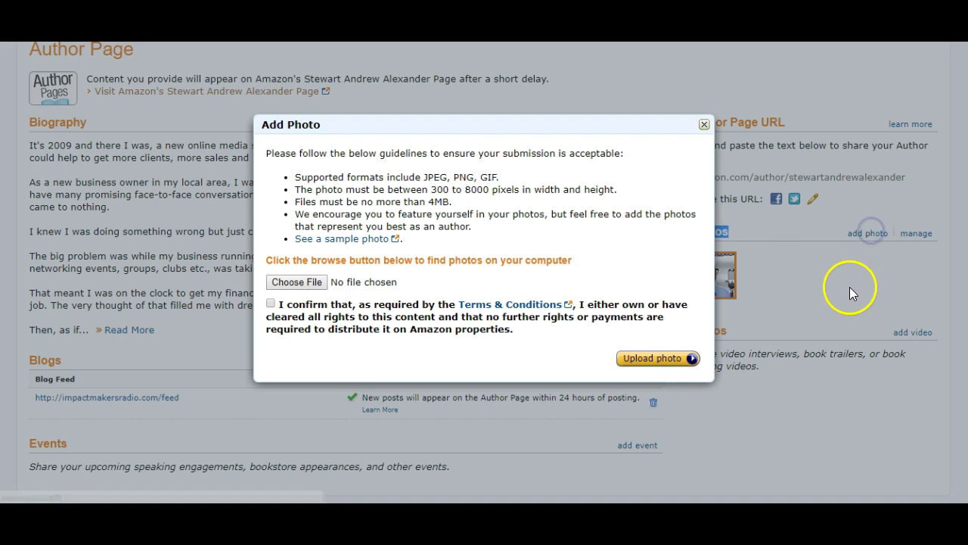
- Upload the plain portrait image ending in 400 as a new author photo
click(316, 283)
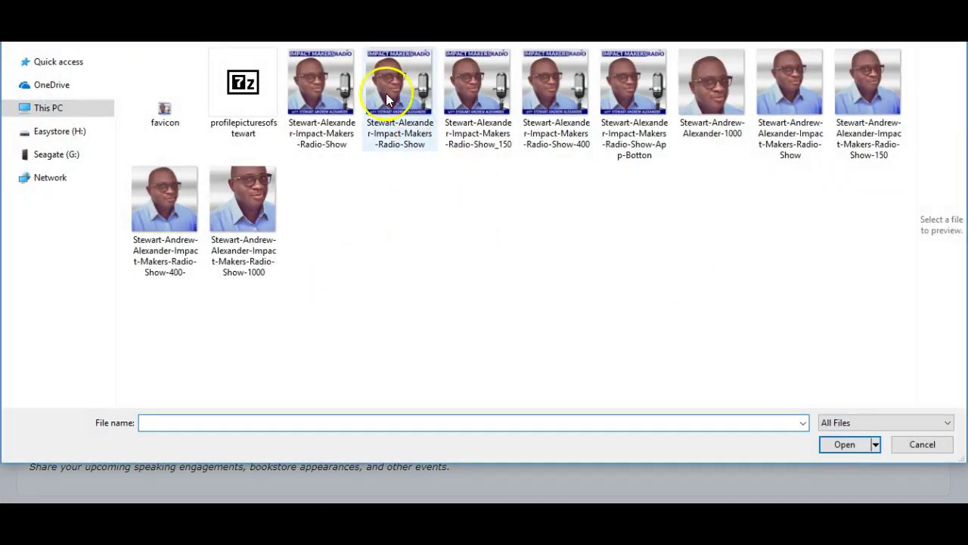
click(174, 222)
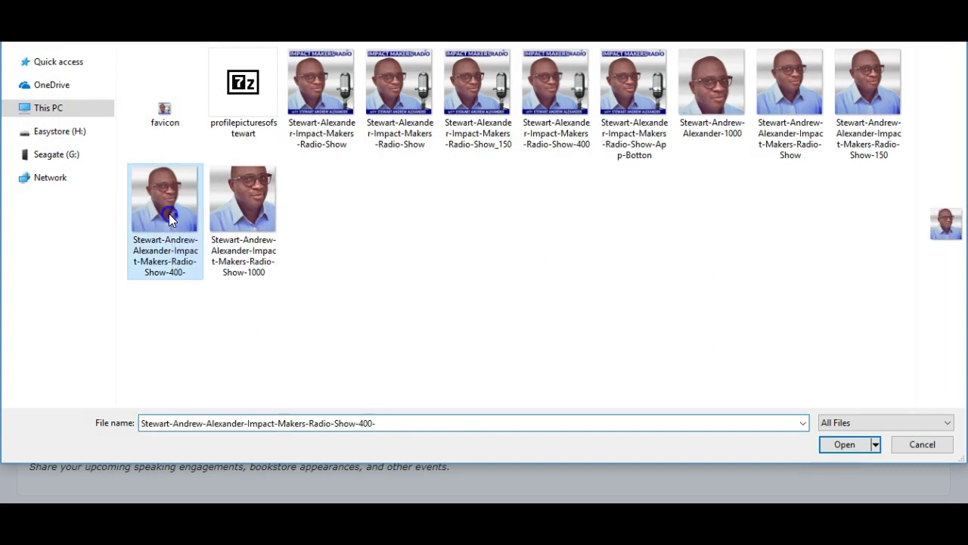
double_click(165, 214)
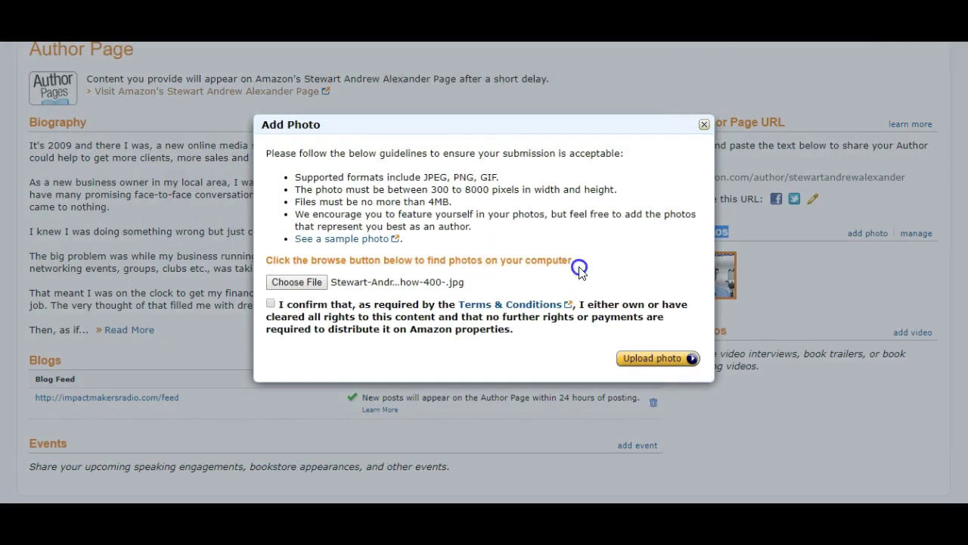
click(665, 357)
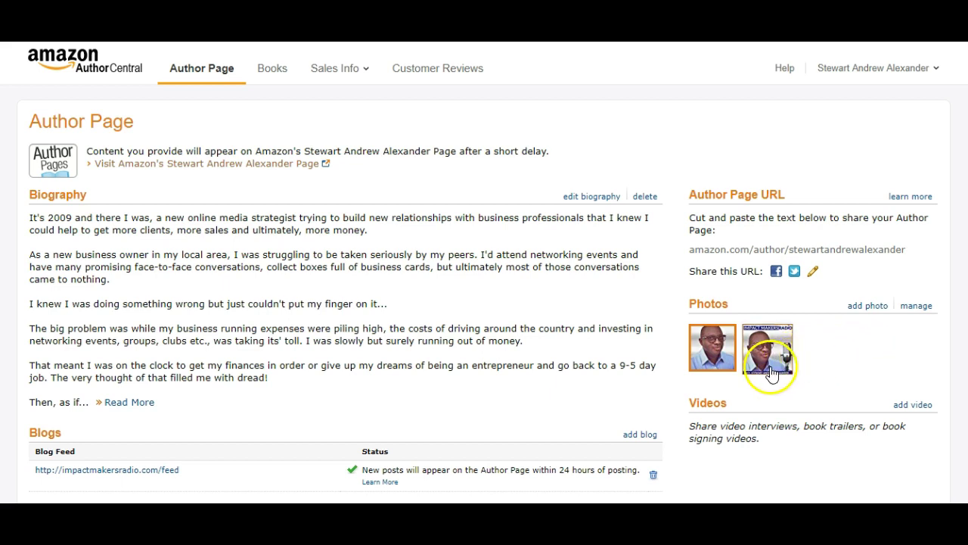
- Move the Impact Makers Radio portrait into the first photo slot and save
click(916, 306)
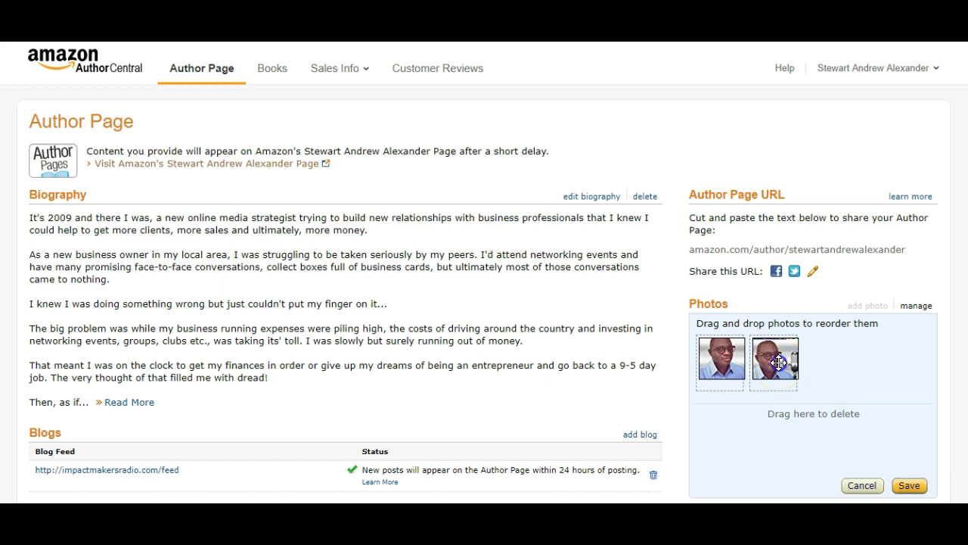
drag(779, 363, 726, 366)
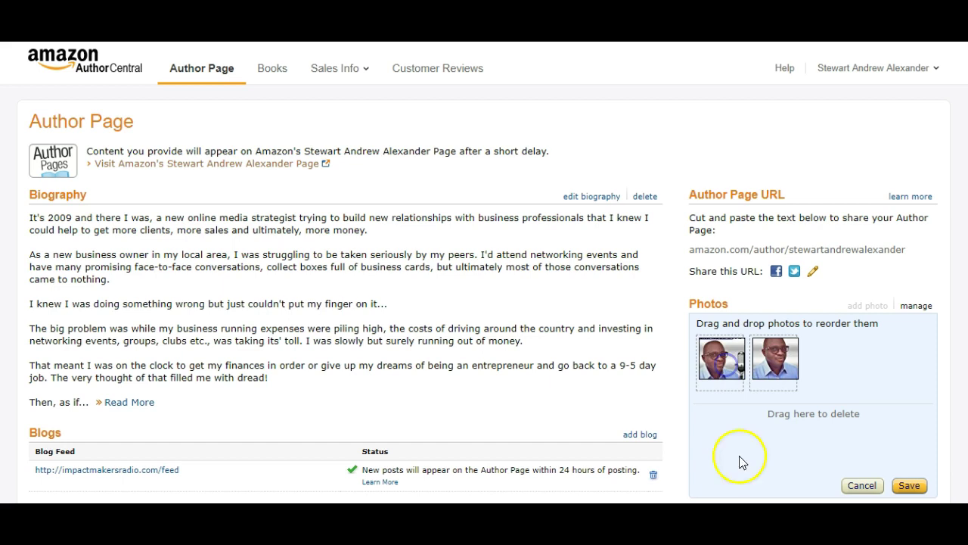
click(908, 485)
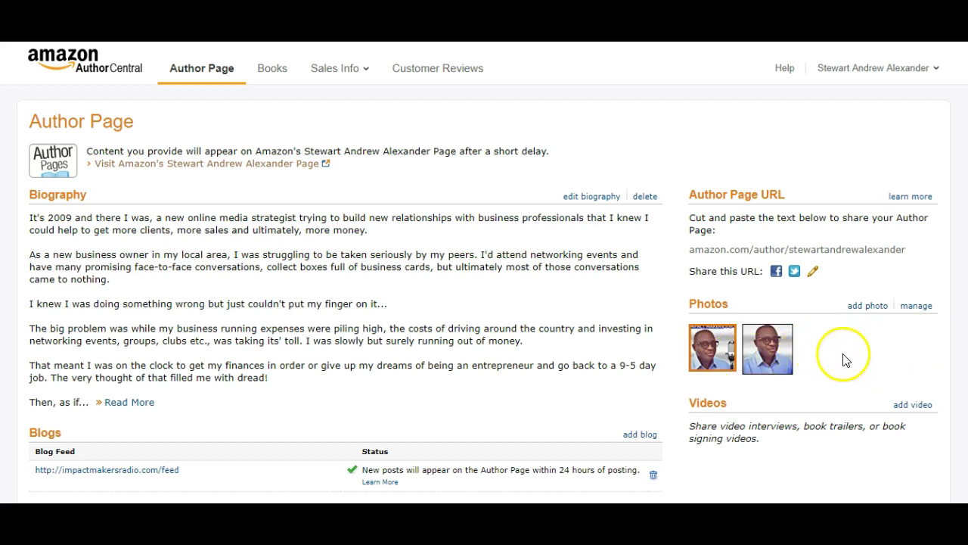
- Delete the plain portrait, save the photos, and open the public author page
click(916, 306)
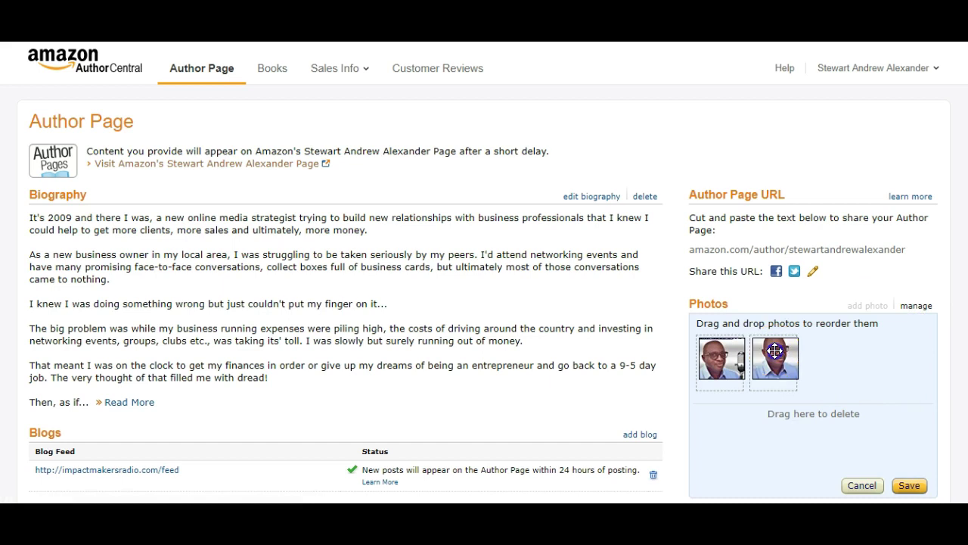
drag(775, 350, 783, 401)
drag(783, 436, 757, 436)
click(910, 485)
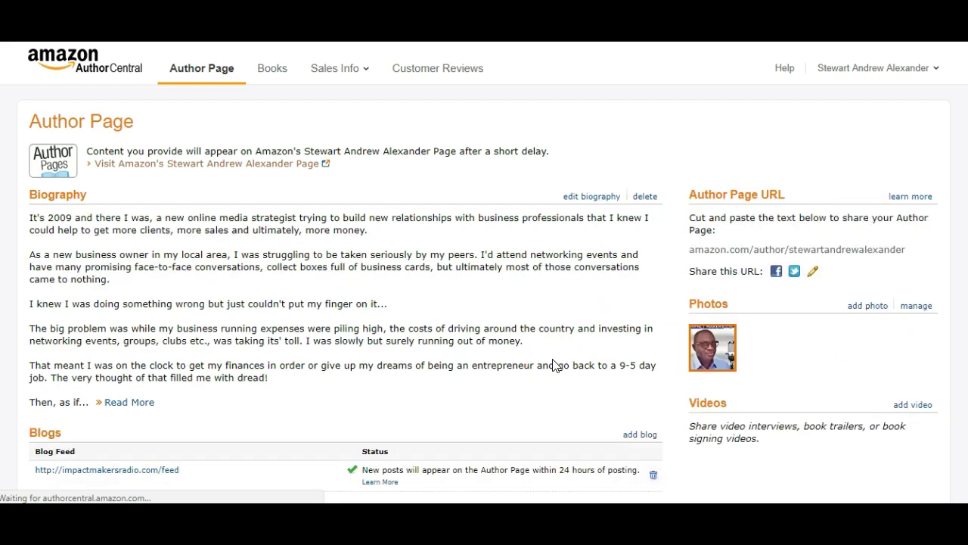
click(817, 301)
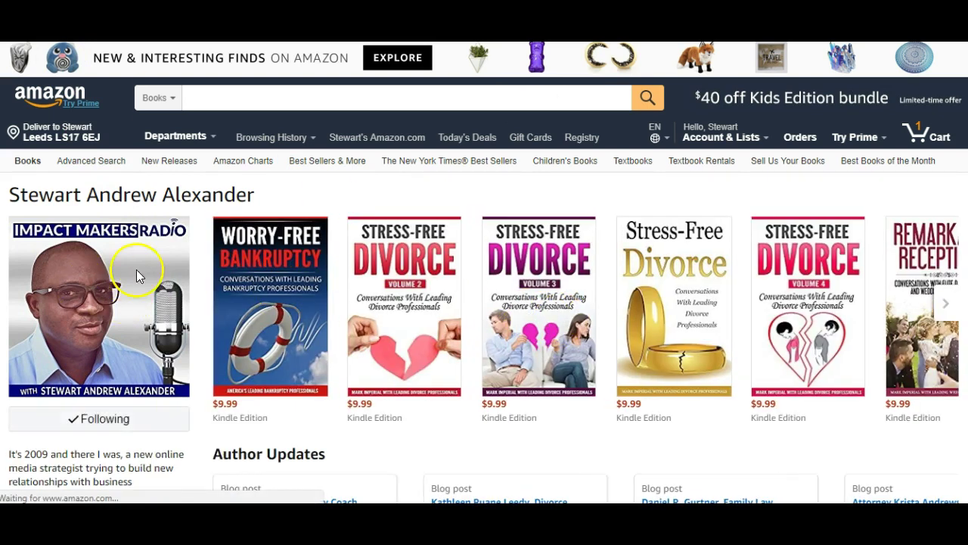
- Browse the author's book carousel and open the Worry-Free Divorce Kindle page
scroll(136, 270, down, 3)
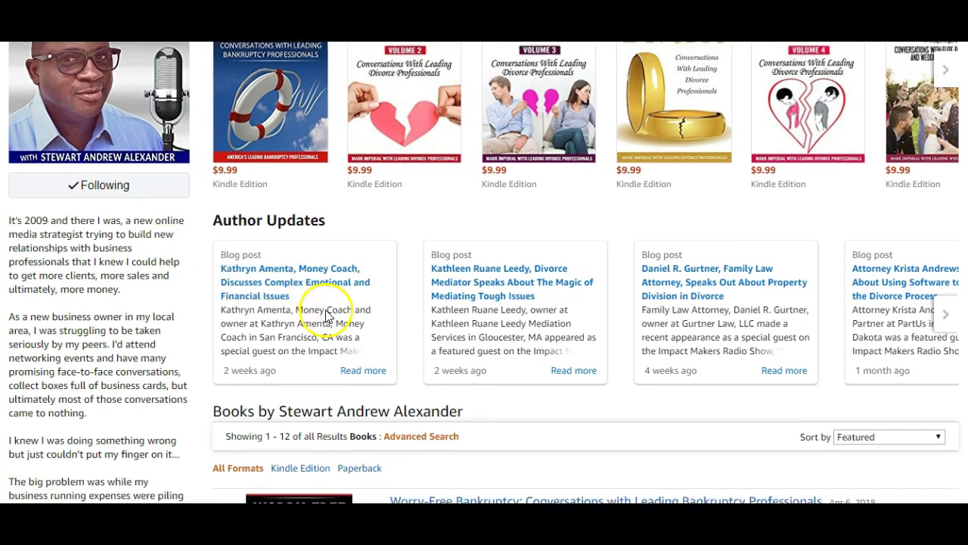
scroll(327, 316, down, 4)
scroll(380, 309, up, 4)
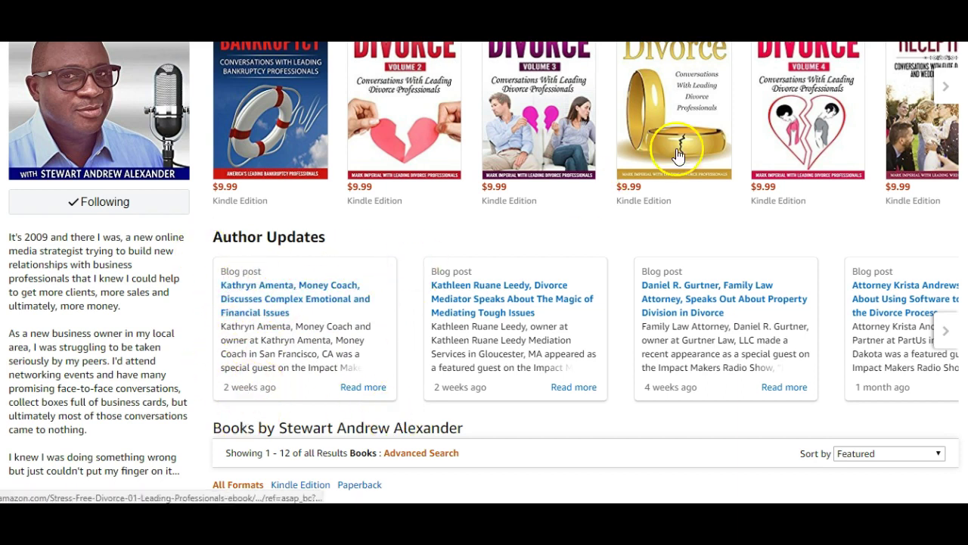
scroll(260, 298, up, 2)
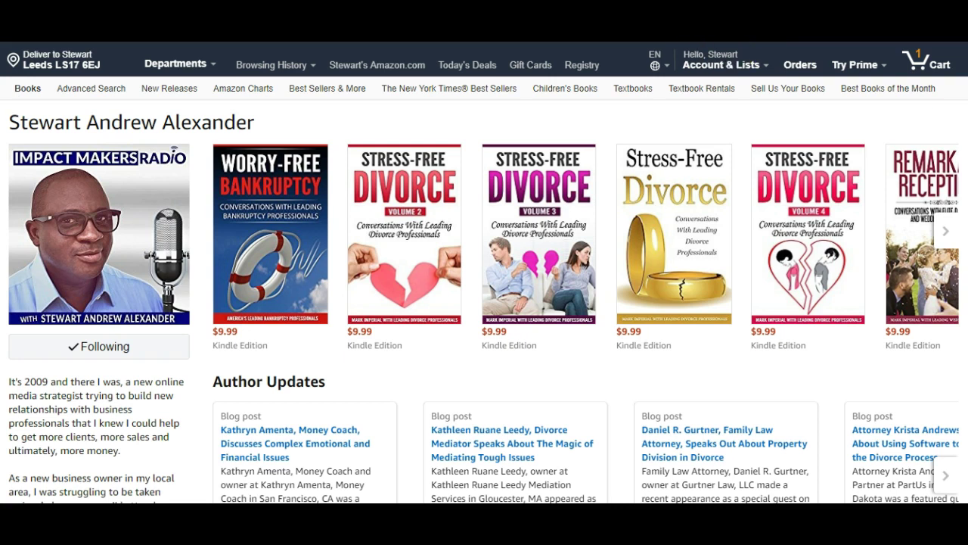
click(948, 236)
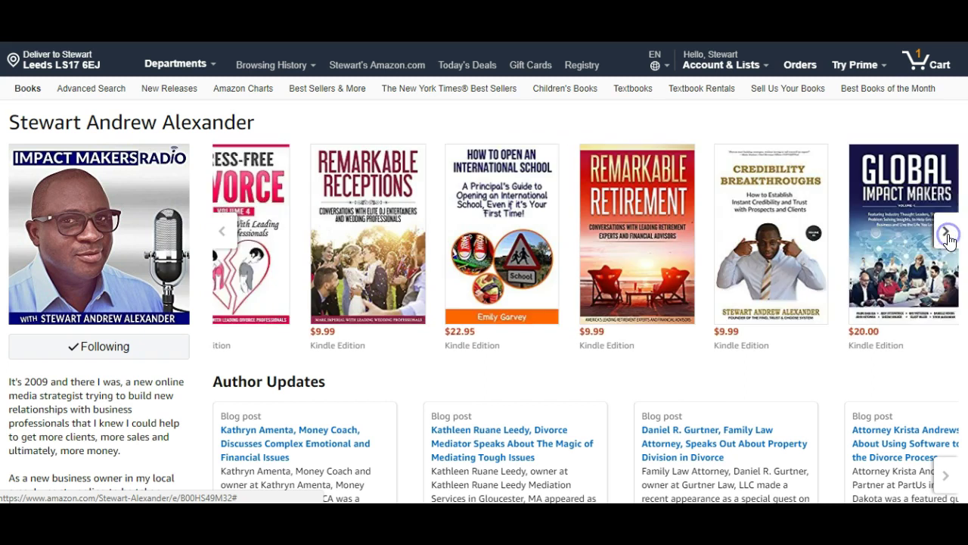
click(948, 239)
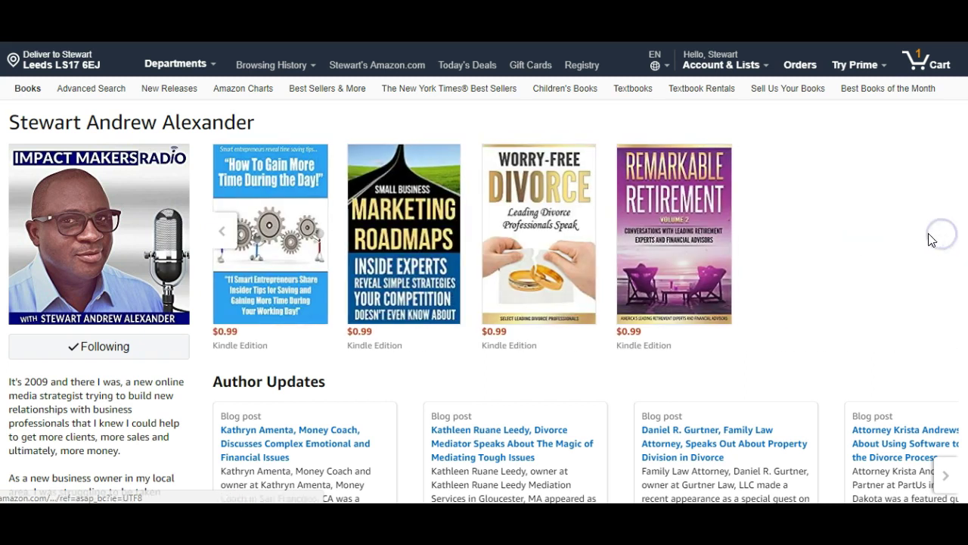
click(549, 264)
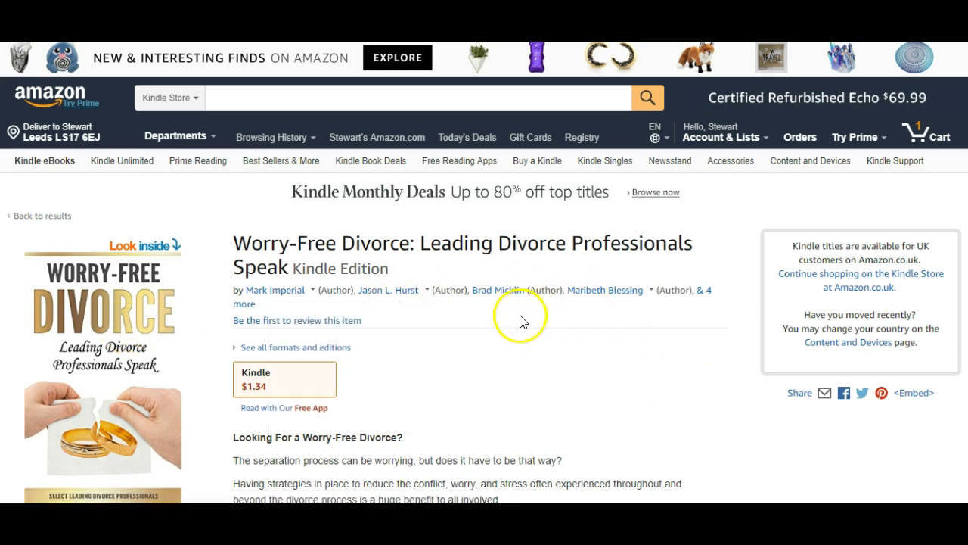
- Return to the author's page via the book's 'More about the authors' list
scroll(372, 316, down, 2)
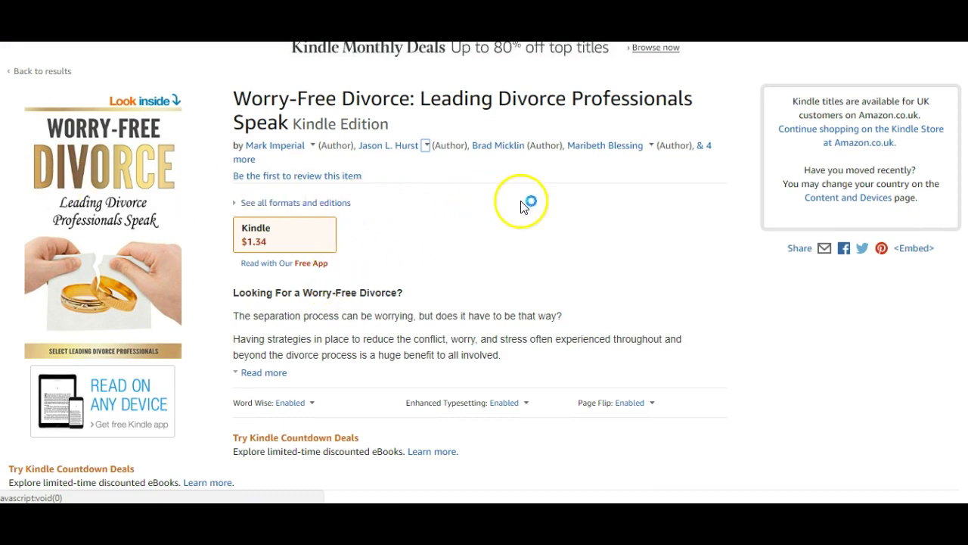
scroll(506, 215, down, 1)
scroll(505, 216, down, 7)
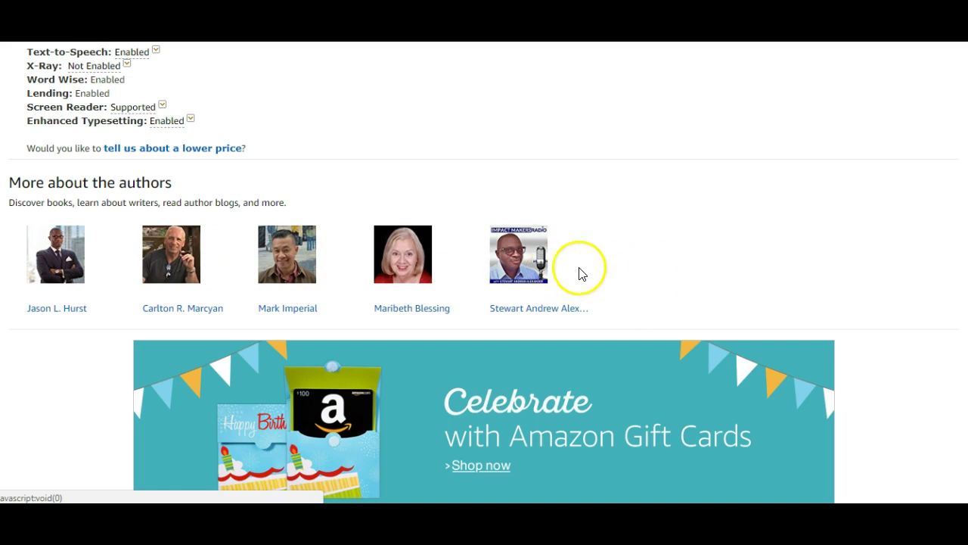
scroll(612, 280, up, 2)
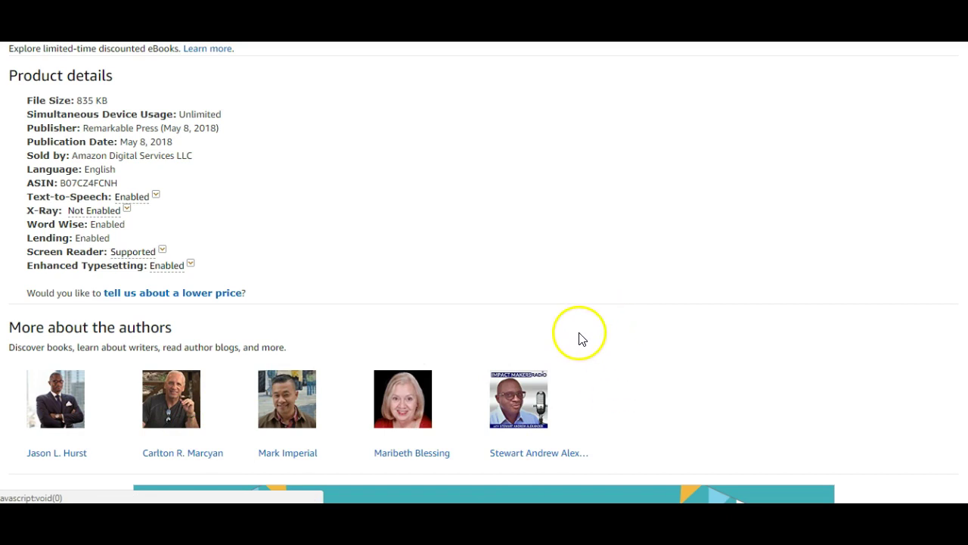
click(514, 399)
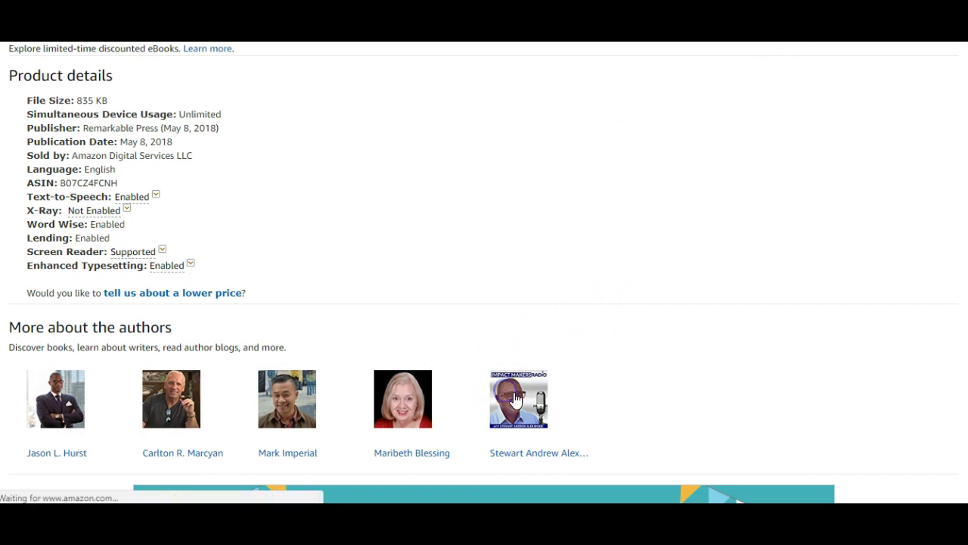
- Open the first Author Updates blog post from Impact Makers Radio
scroll(295, 261, down, 1)
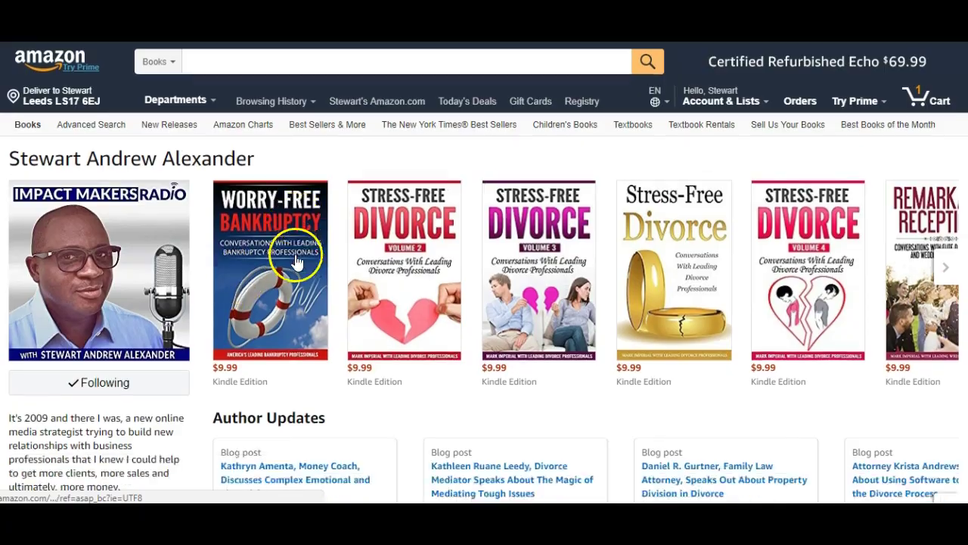
scroll(295, 261, down, 3)
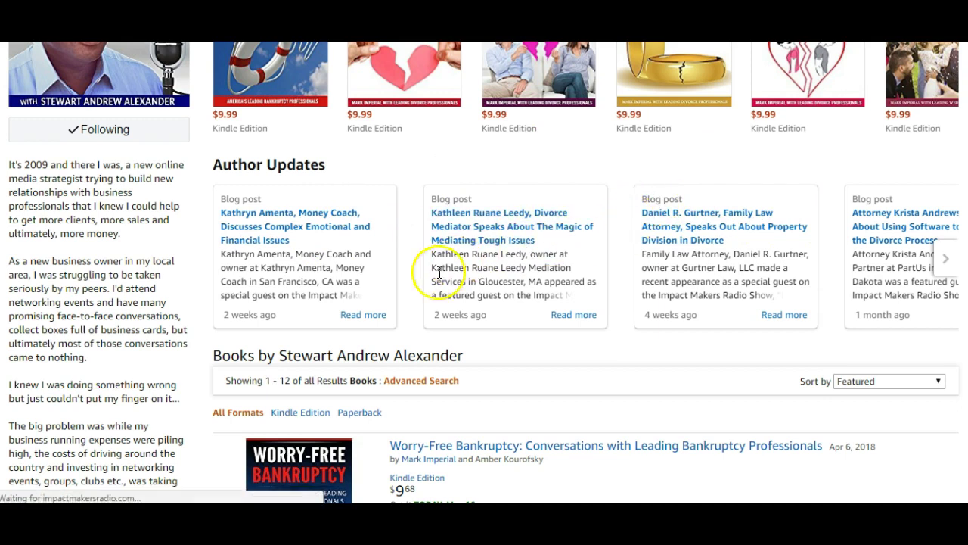
click(363, 314)
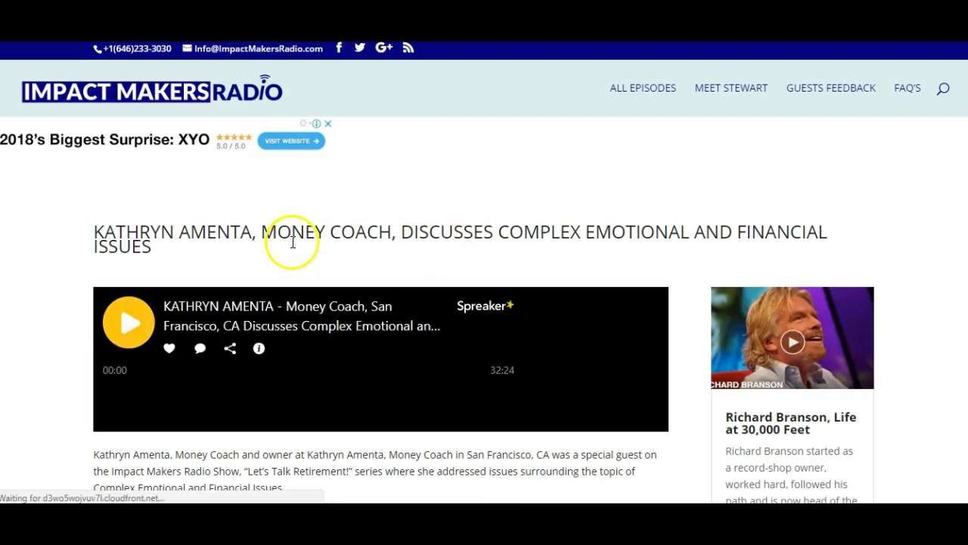
- Scroll the Impact Makers Radio episode post down to the 32:24 Spreaker player
scroll(303, 168, down, 3)
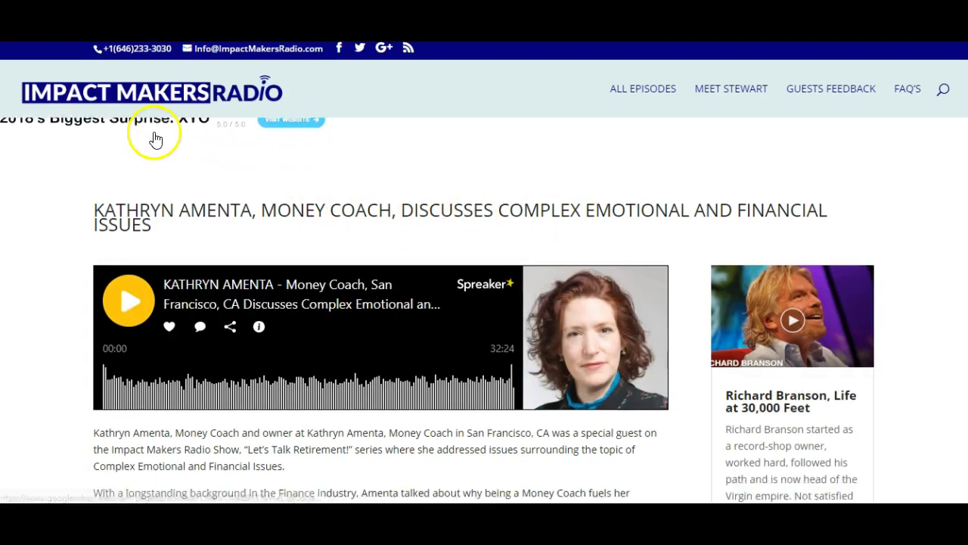